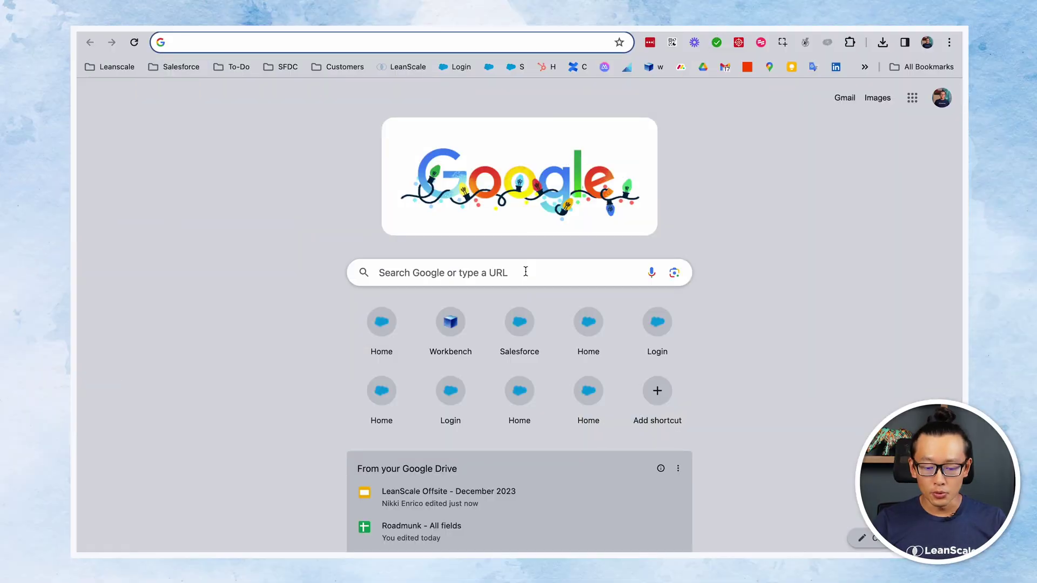
Search Google for 'salesforce inspector reloaded extension'.
left_click(525, 272)
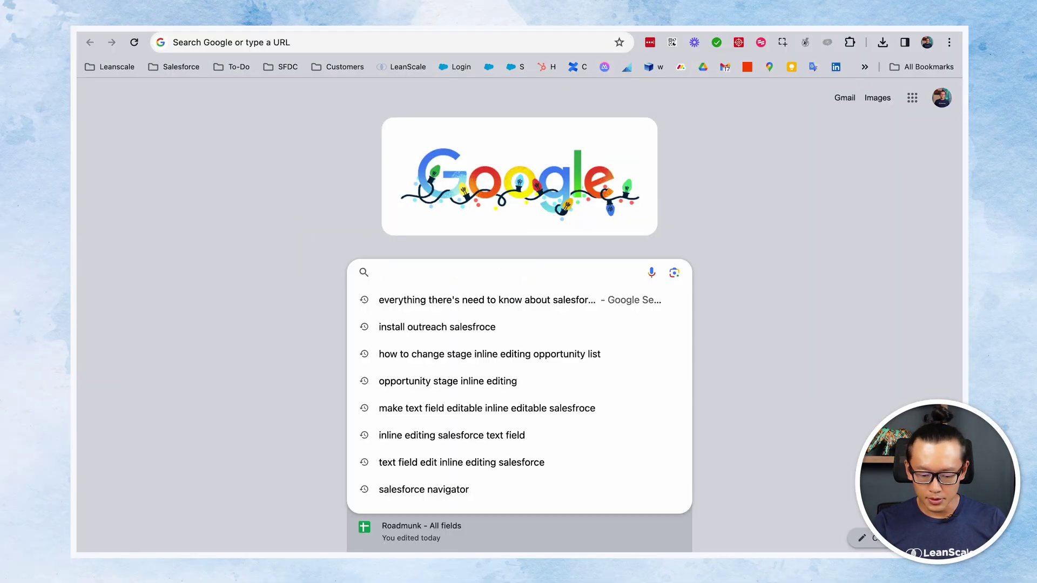
type("sael")
key("BackSpace")
key("BackSpace")
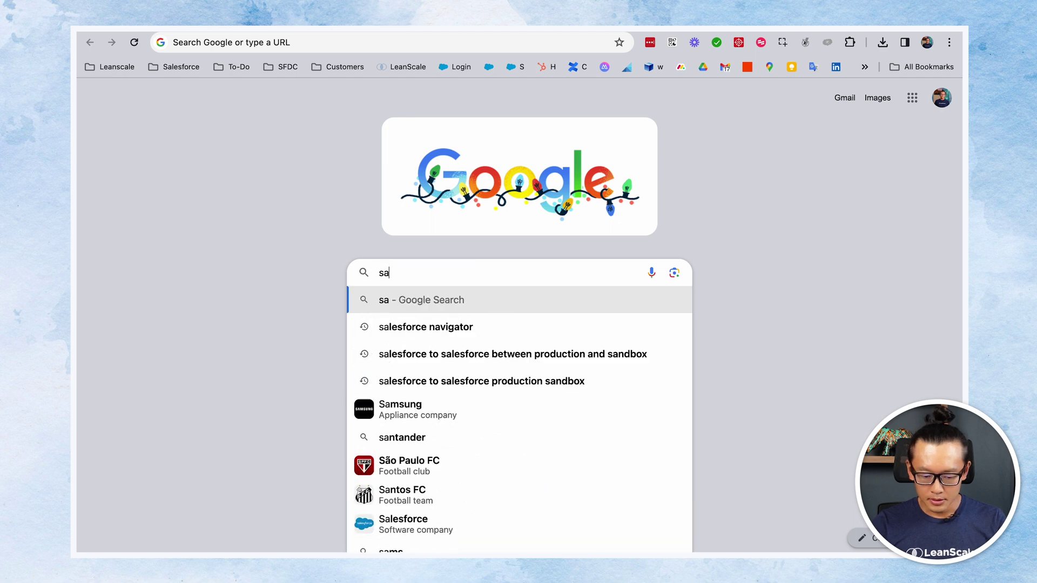
type("lesforce ")
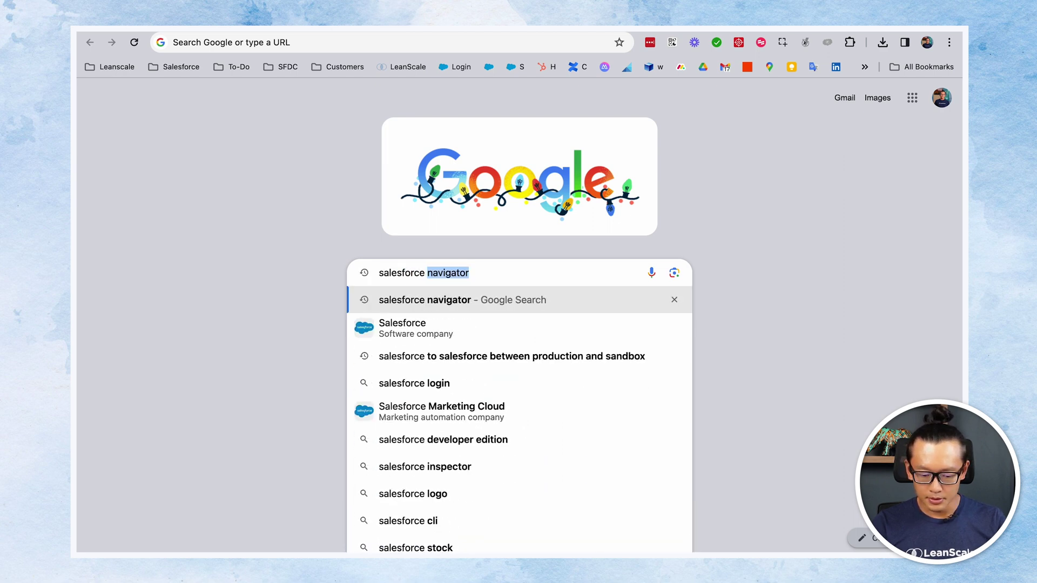
type("inspetor")
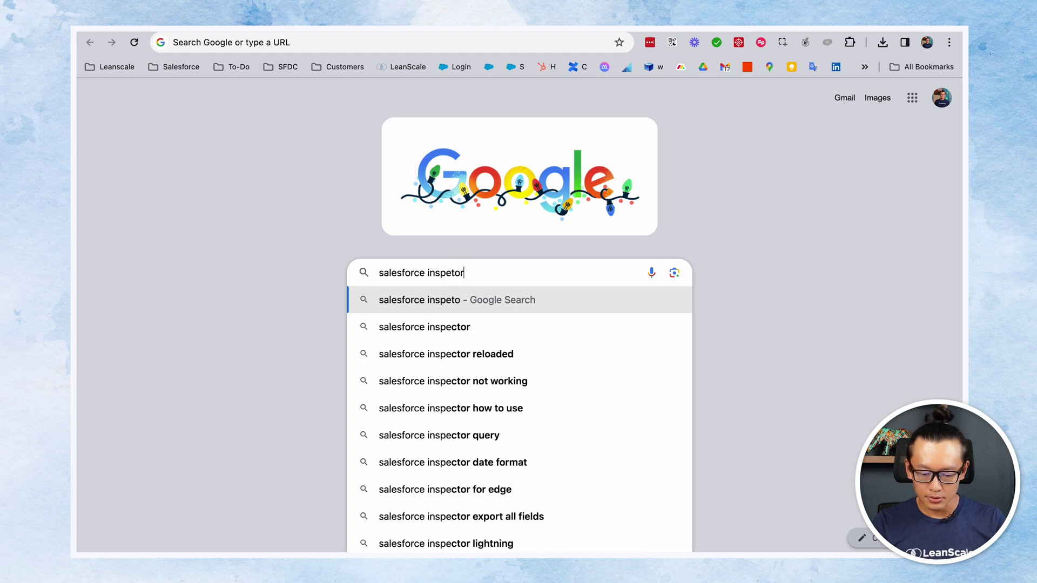
key("BackSpace")
key("BackSpace")
key("BackSpace")
type("ctor r")
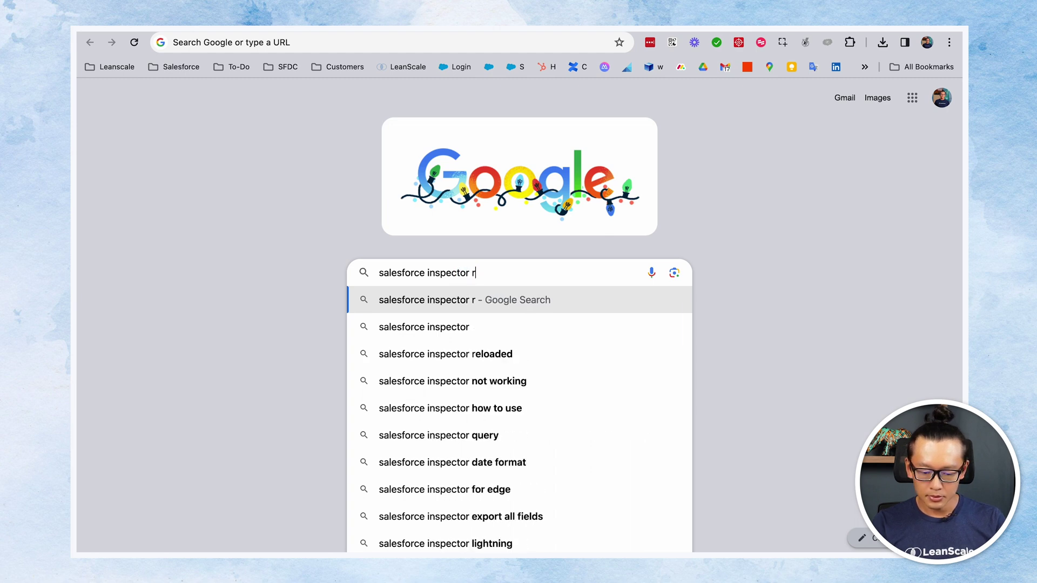
type("eloaded")
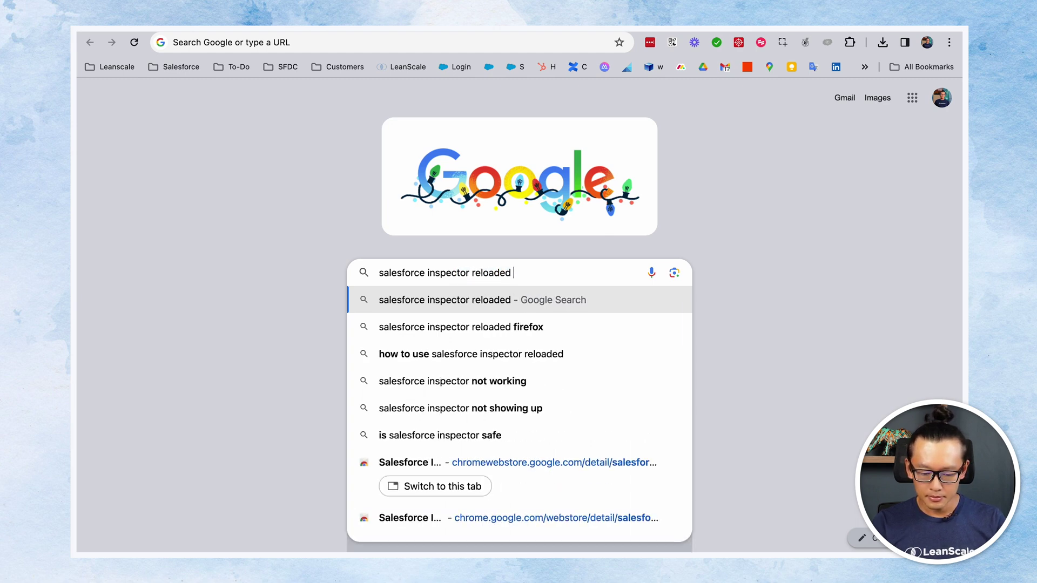
type(" extension")
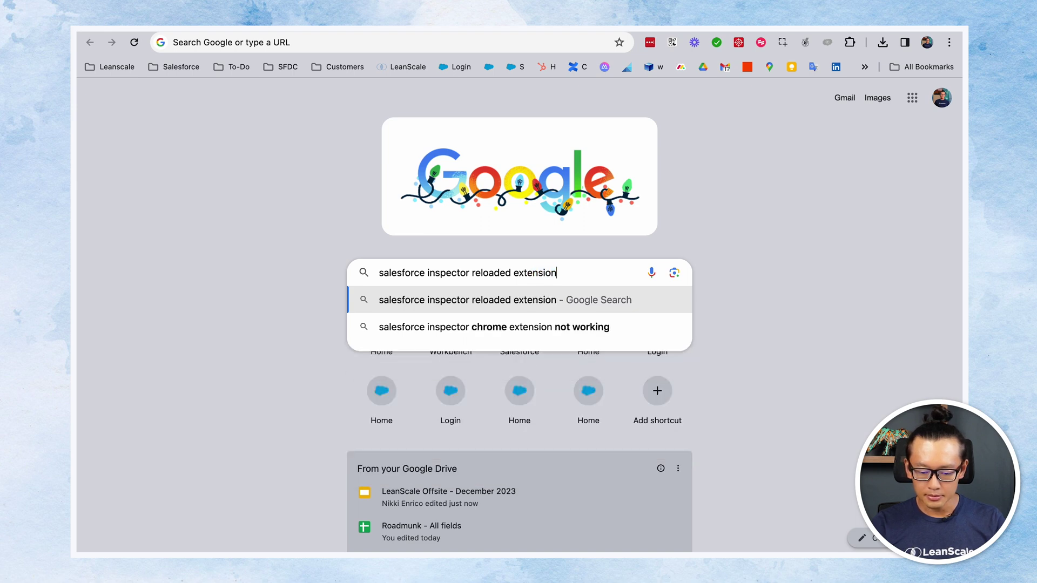
key("Return")
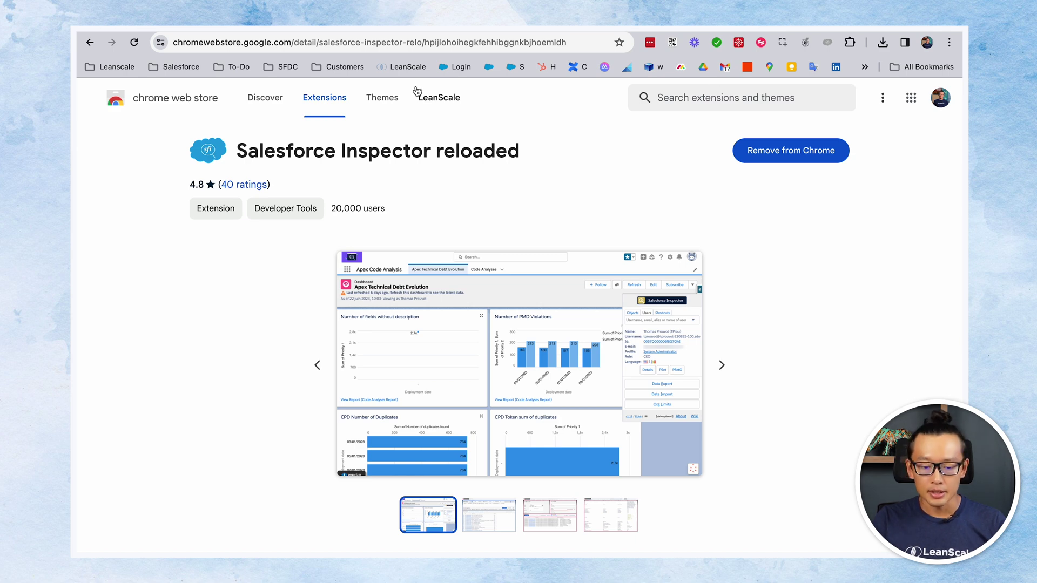
Go back from the Chrome Web Store listing to the VideoRecording lead record.
key("super+bracketleft")
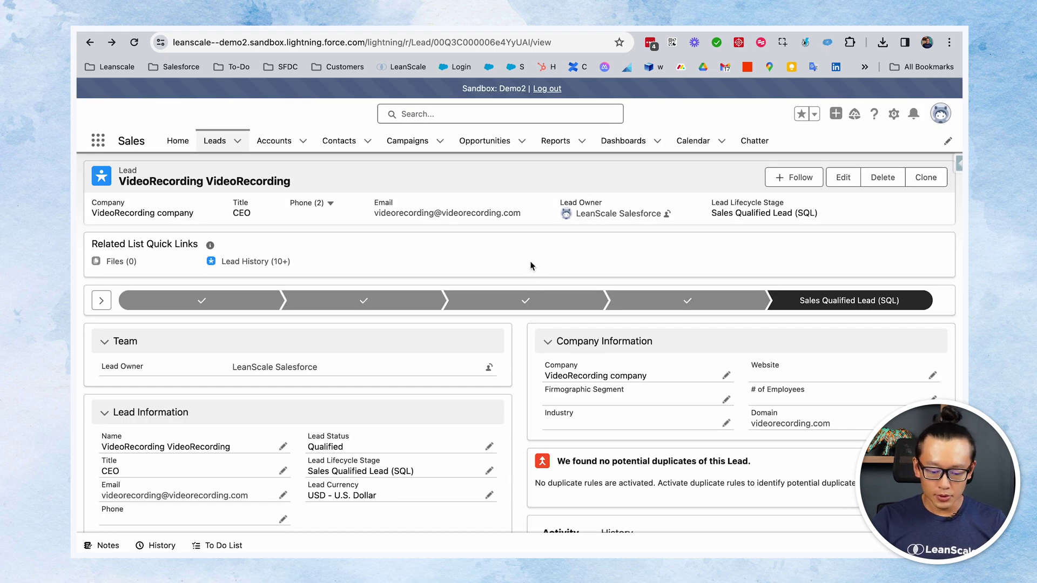
Reload the VideoRecording lead page and bring up the Salesforce Inspector Reloaded panel.
key("super+r")
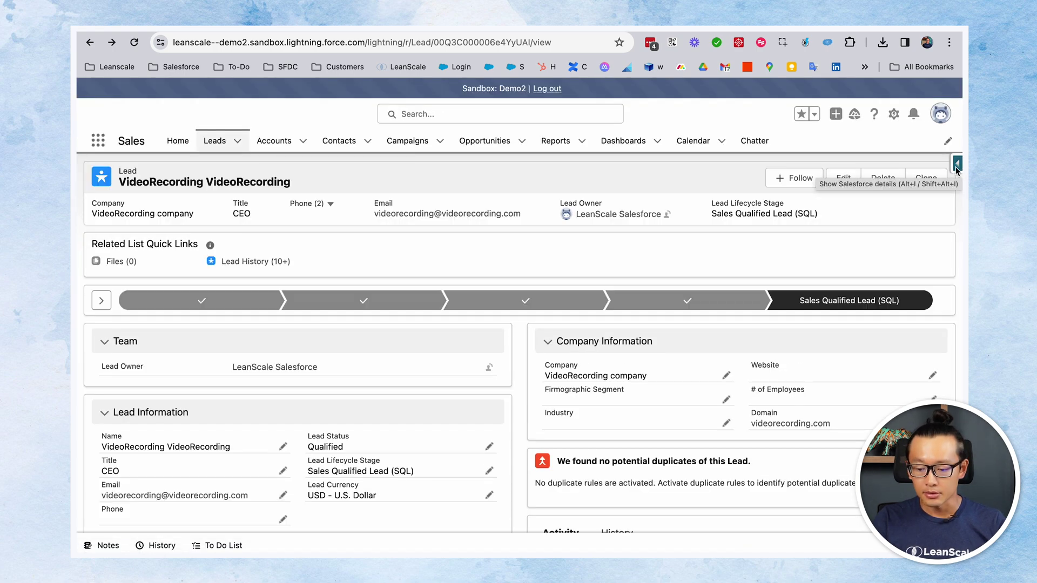
left_click(955, 168)
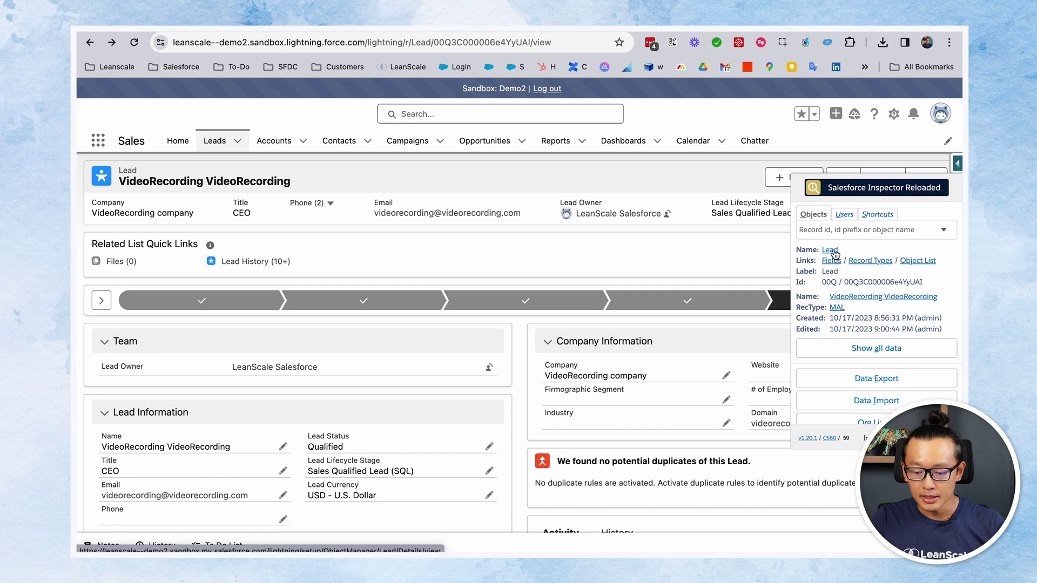
View the Lead object's Object Manager details, return to the lead, and choose Show all data.
left_click(834, 254)
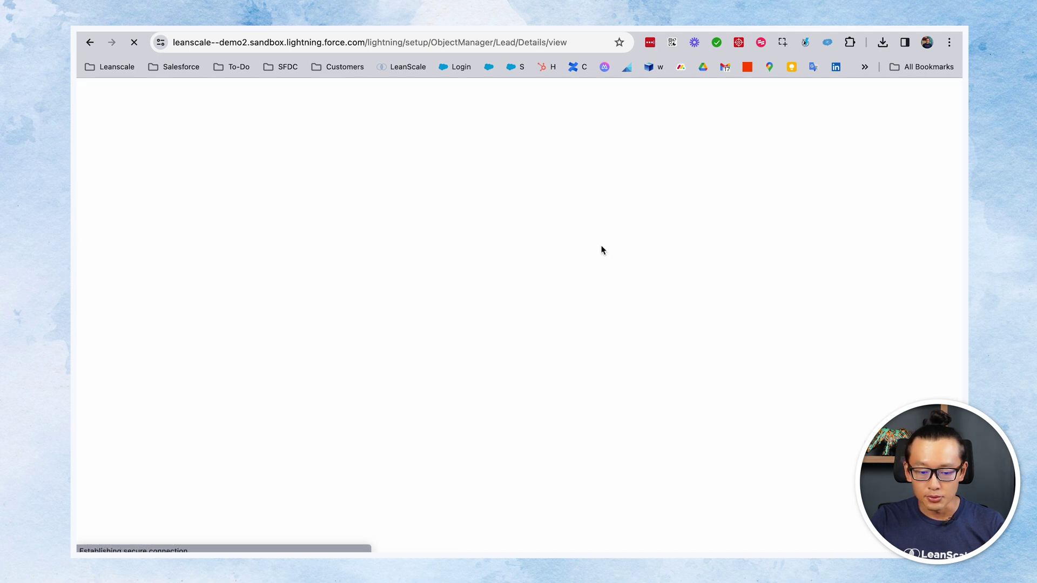
left_click(89, 43)
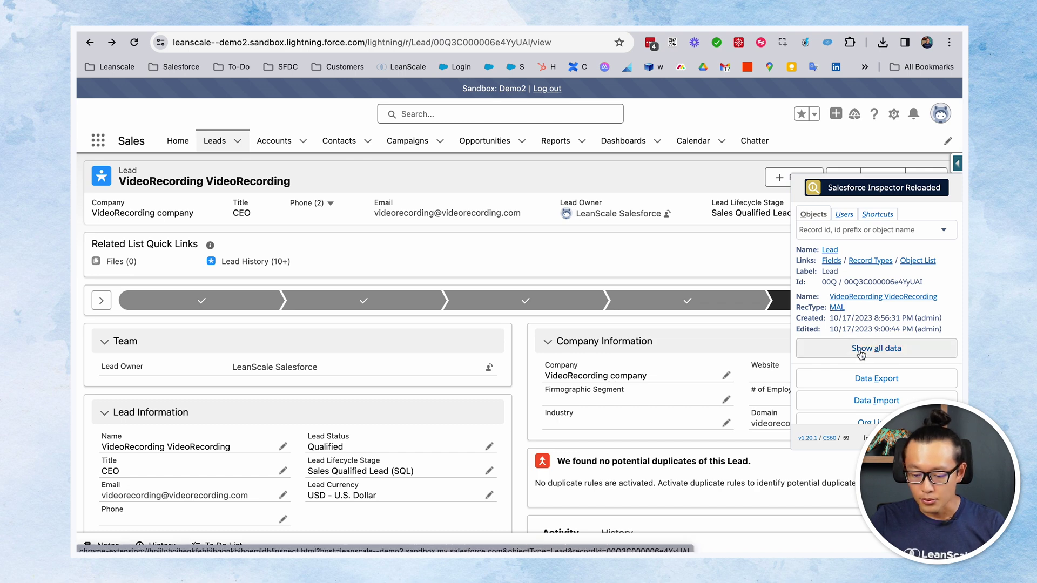
left_click(863, 350)
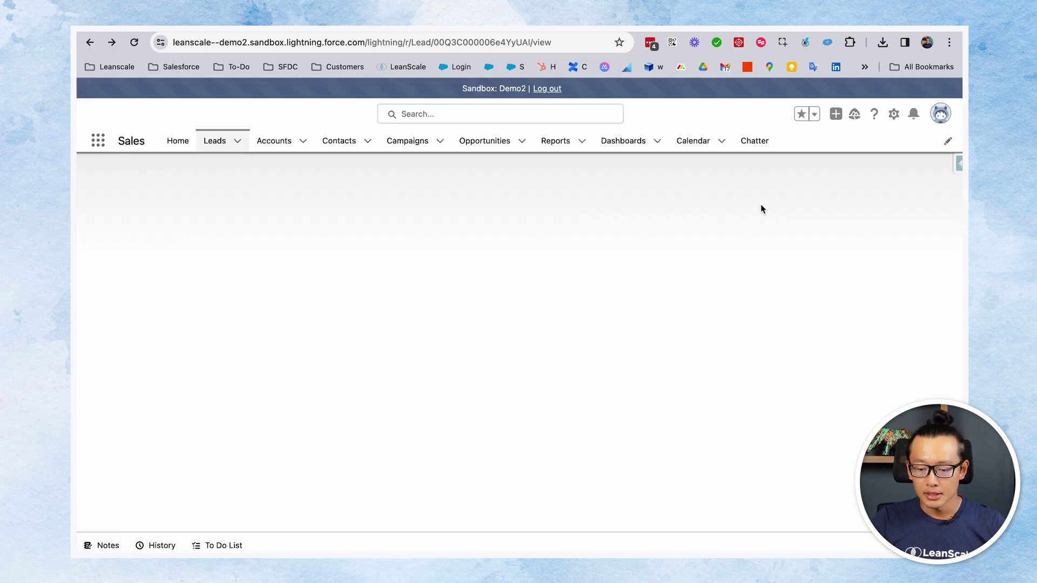
Reopen the Inspector panel and show all field data for the VideoRecording lead.
left_click(958, 164)
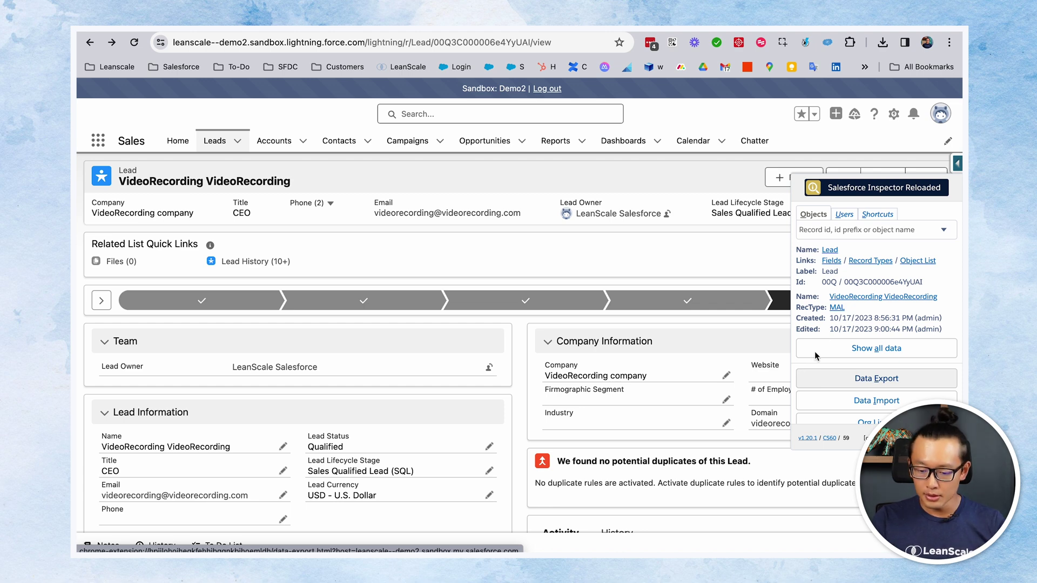
left_click(864, 349)
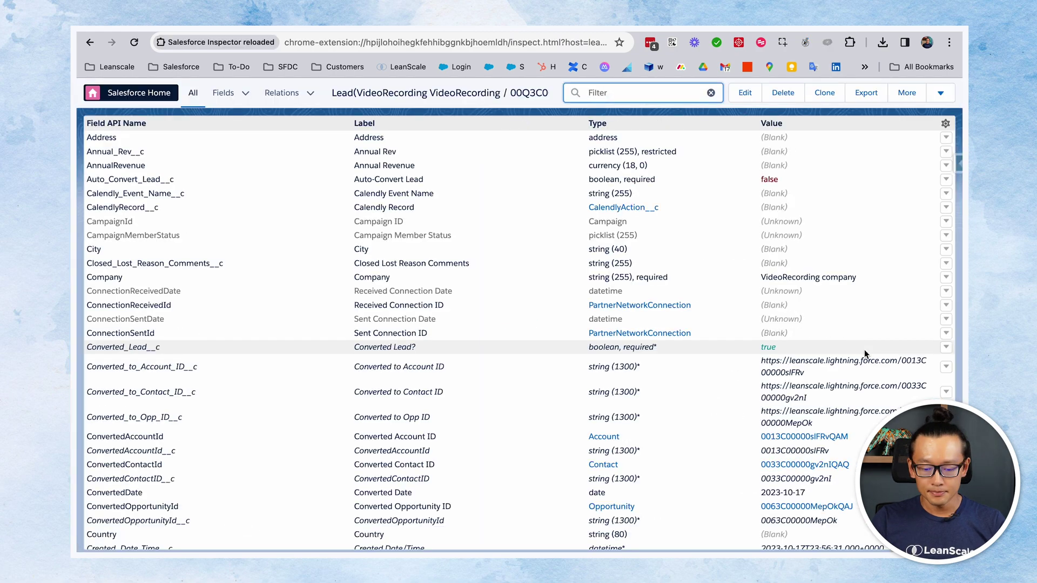
Filter the lead's fields by 'webs', then start a Data Export query for this lead.
scroll(562, 365, "down", 10)
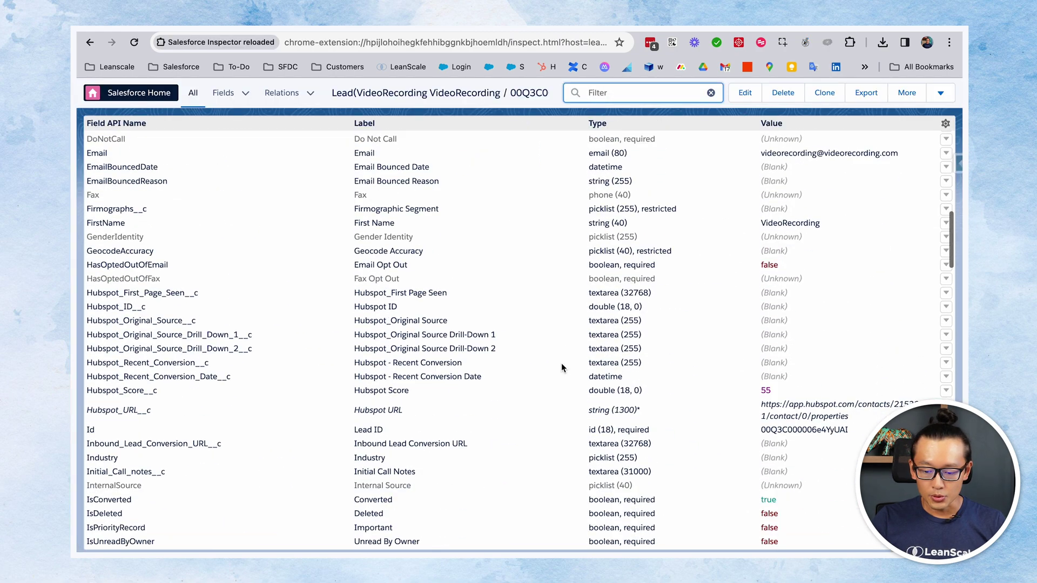
scroll(562, 366, "down", 20)
scroll(562, 365, "up", 6)
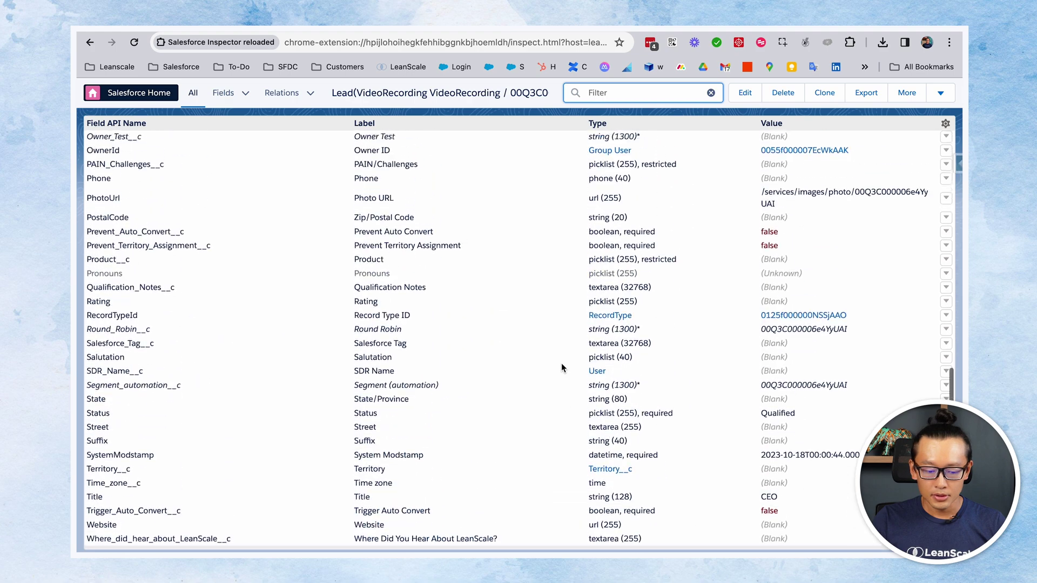
scroll(562, 368, "up", 15)
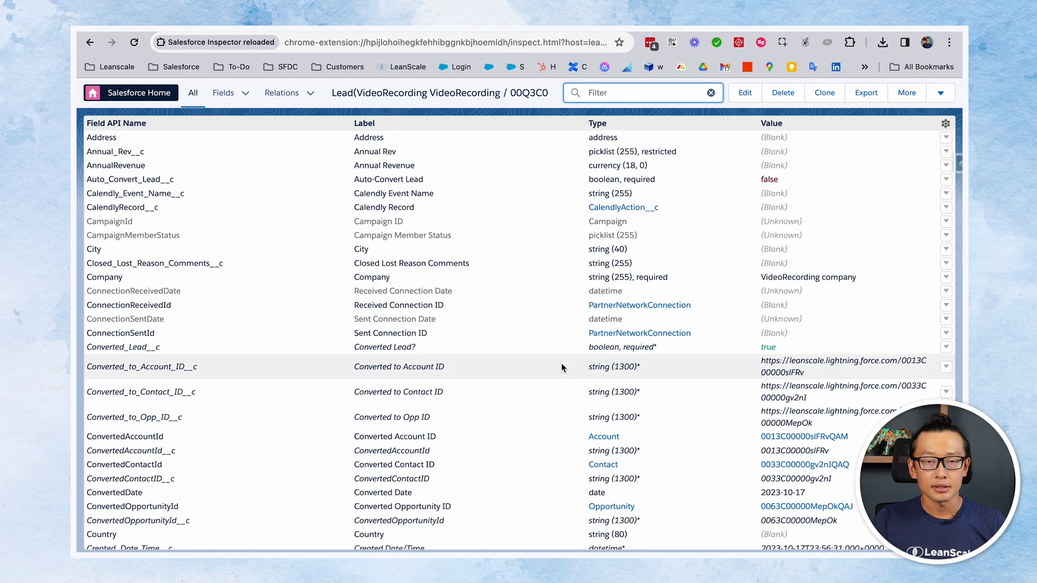
mouse_move(562, 367)
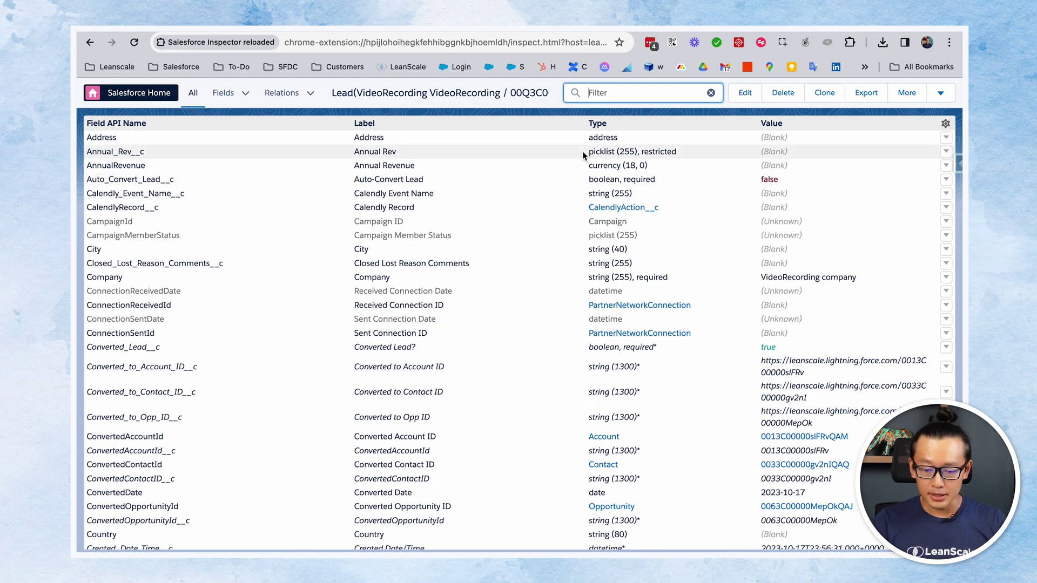
type("website")
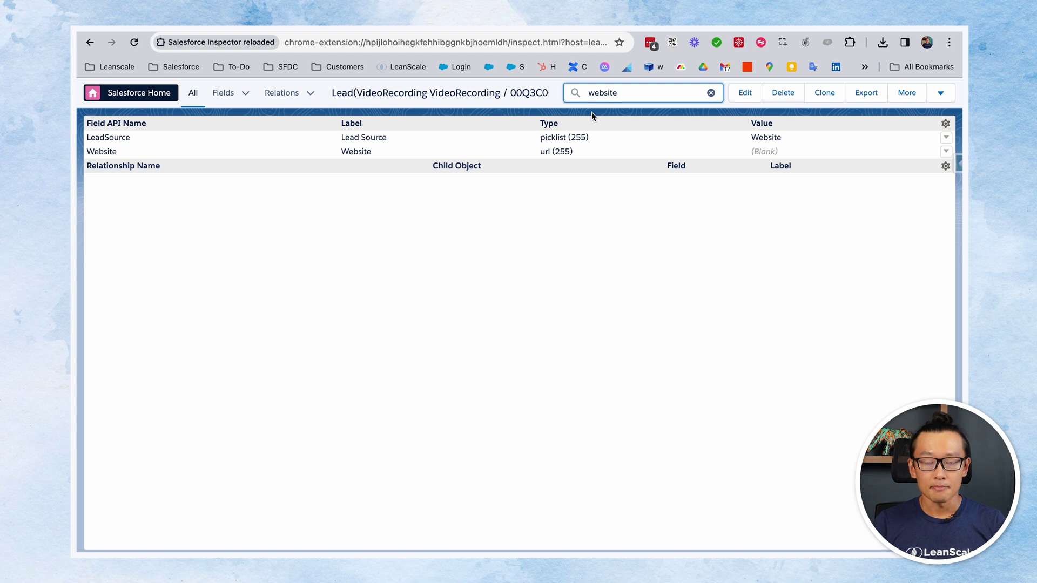
left_click(866, 95)
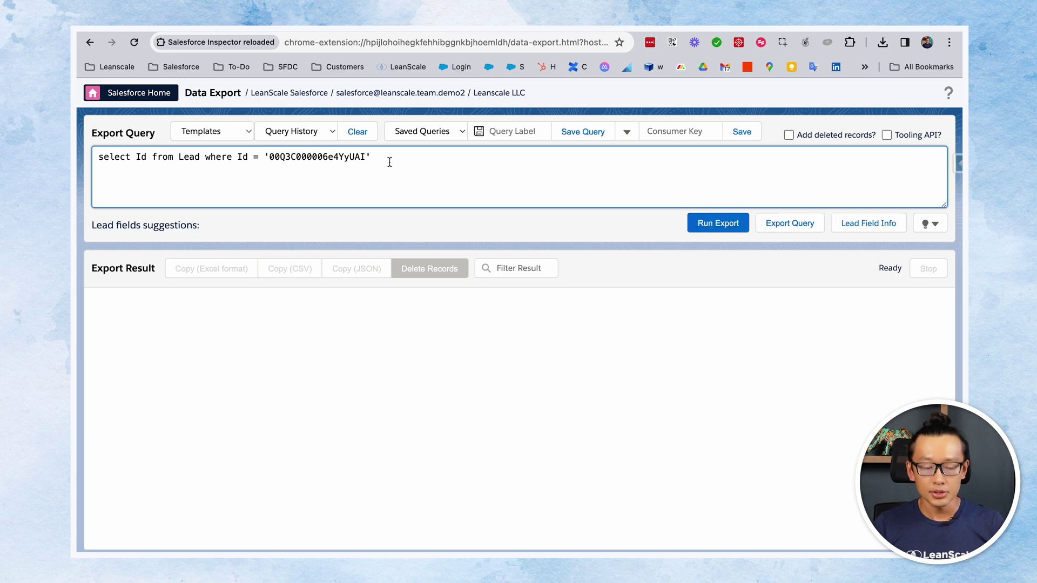
Change the query to select Id, Name, Website for this lead and run the export.
left_click(149, 157)
type(", ")
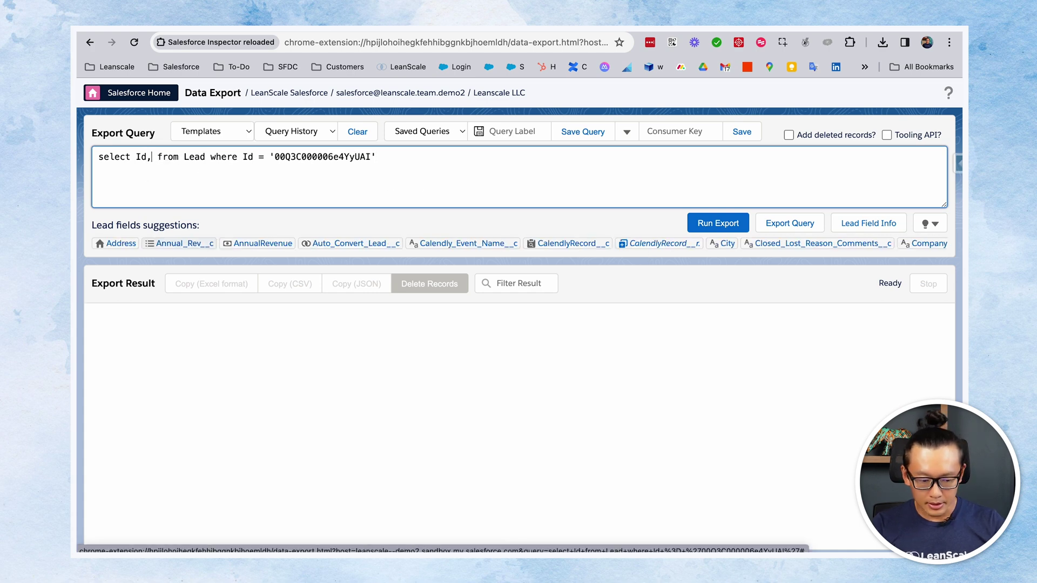
type("name")
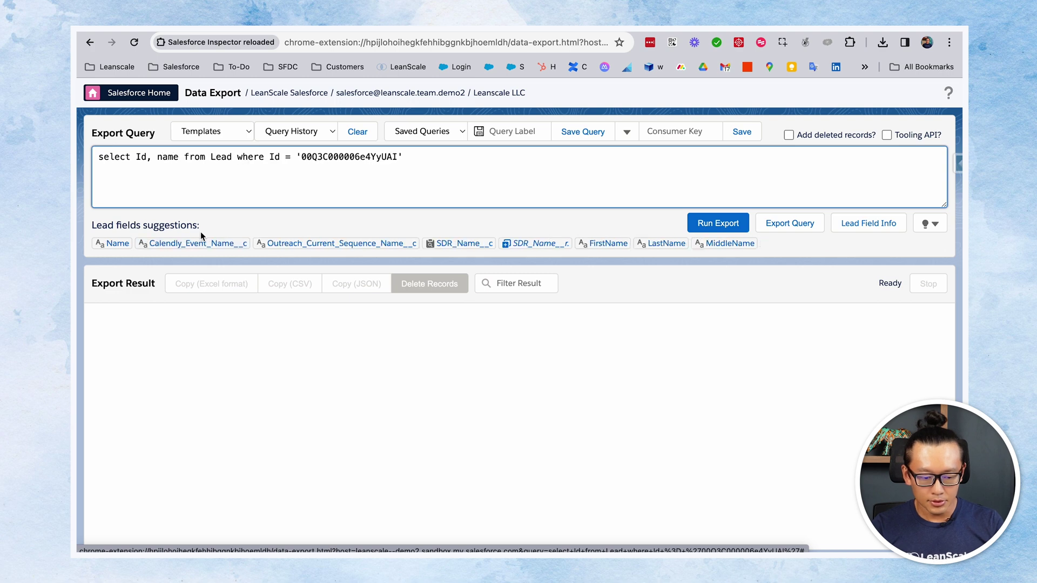
key("BackSpace")
key("BackSpace")
key("BackSpace")
key("BackSpace")
type("Name")
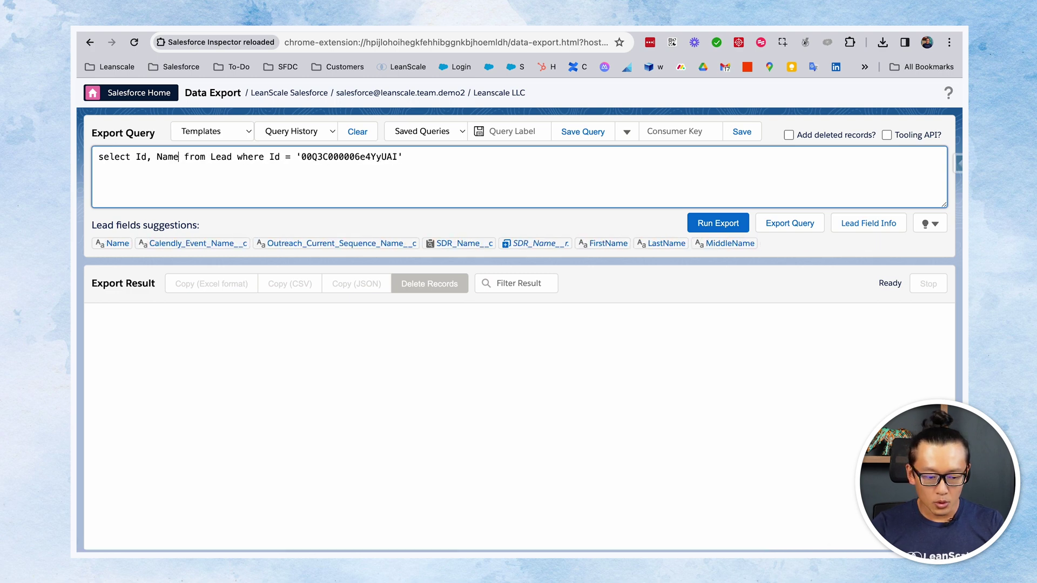
type(", website")
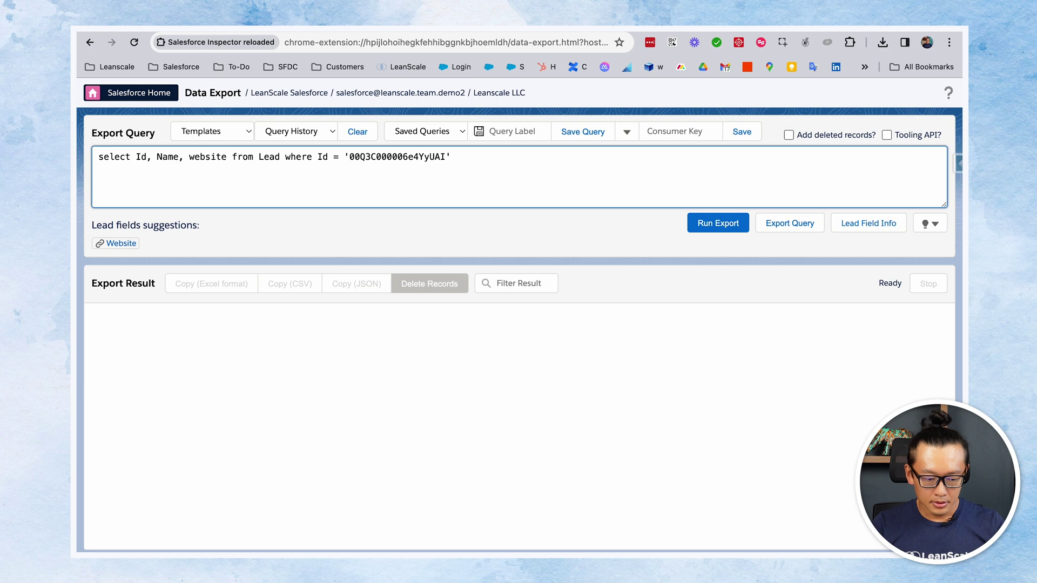
left_click(114, 244)
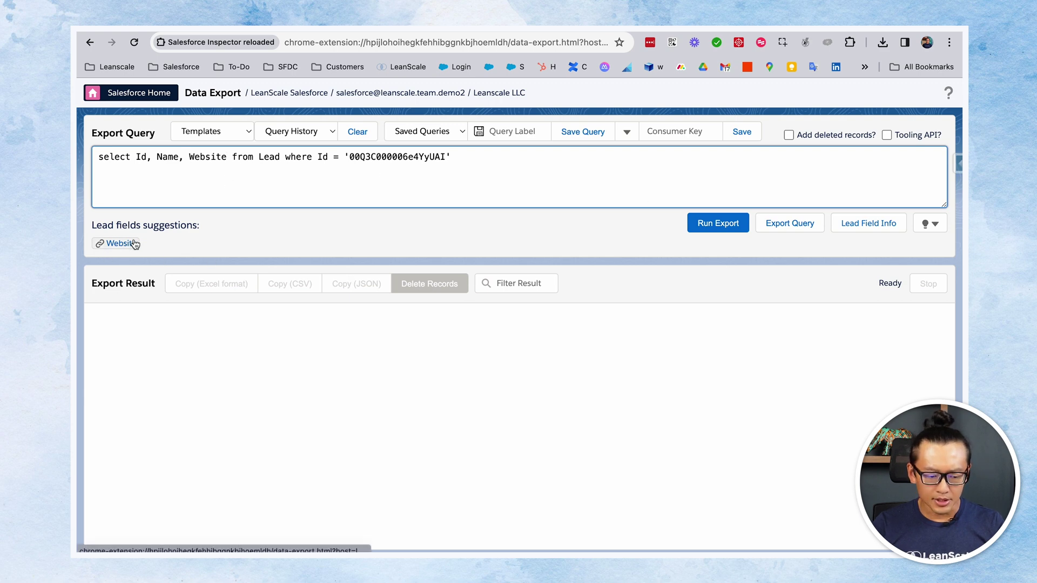
left_click(712, 223)
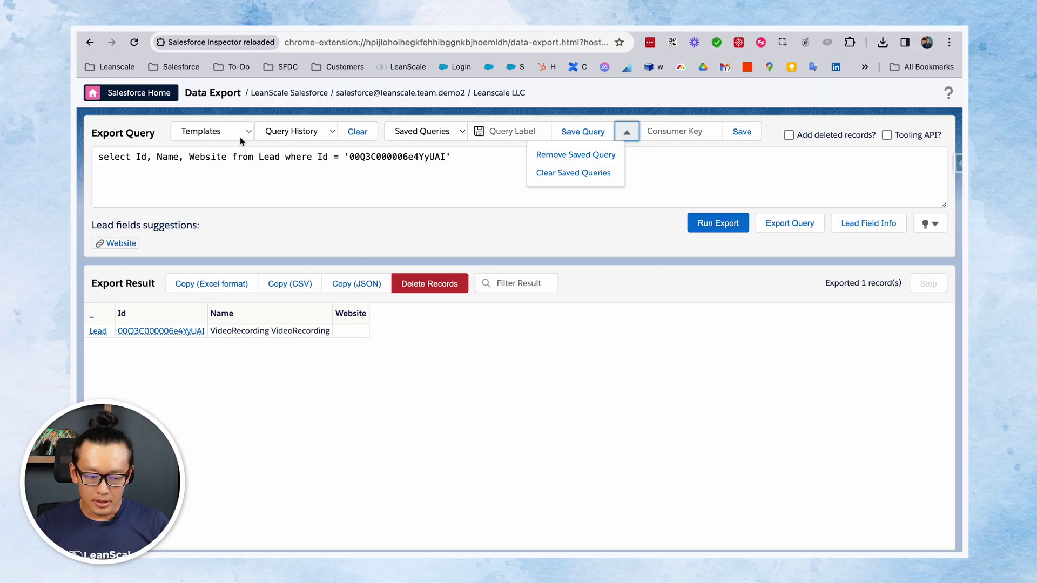
left_click(148, 95)
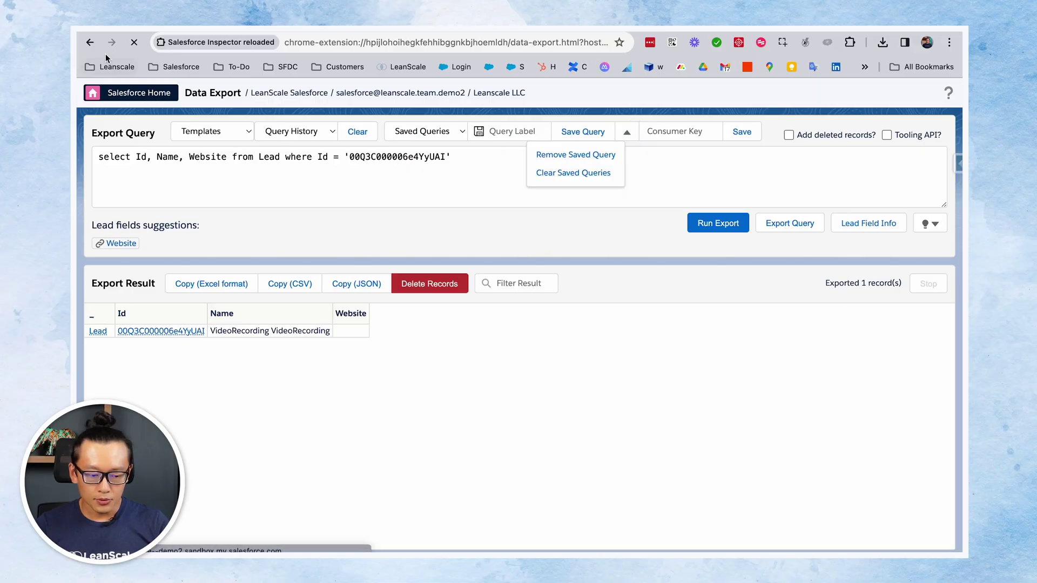
Return to the lead, start a Data Import and keep Insert as the action.
left_click(89, 43)
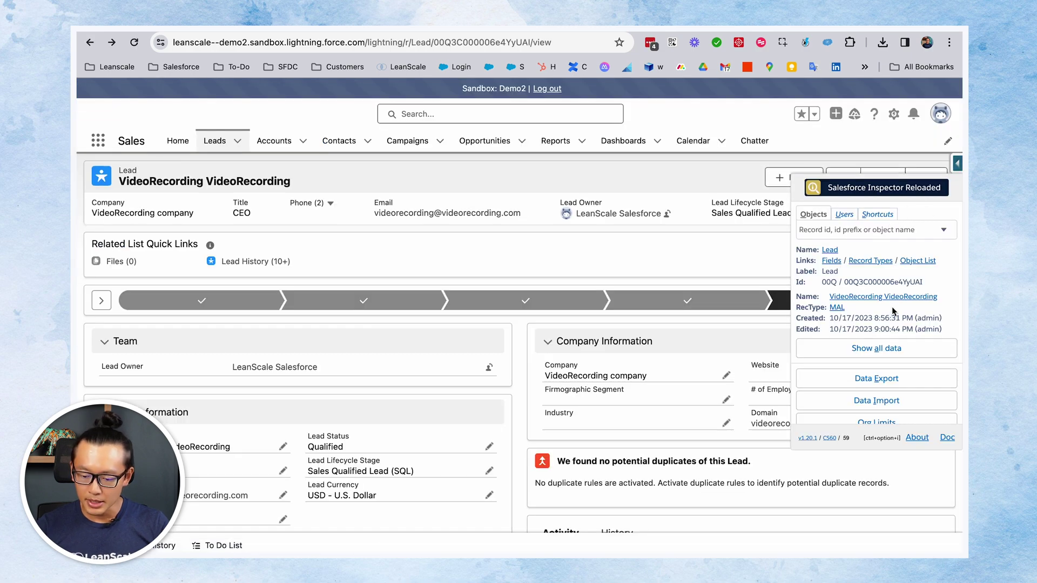
left_click(876, 402)
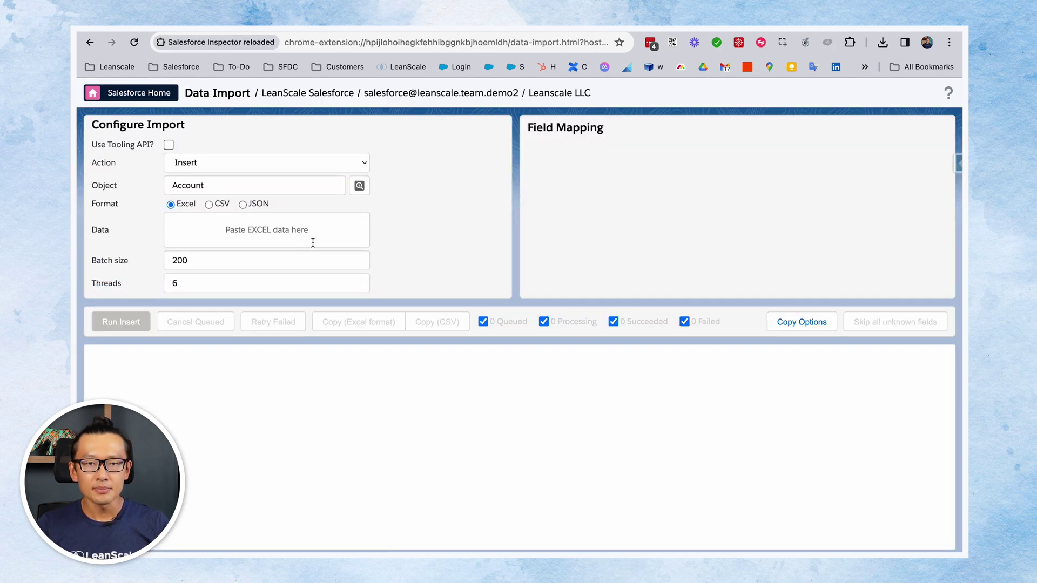
left_click(228, 165)
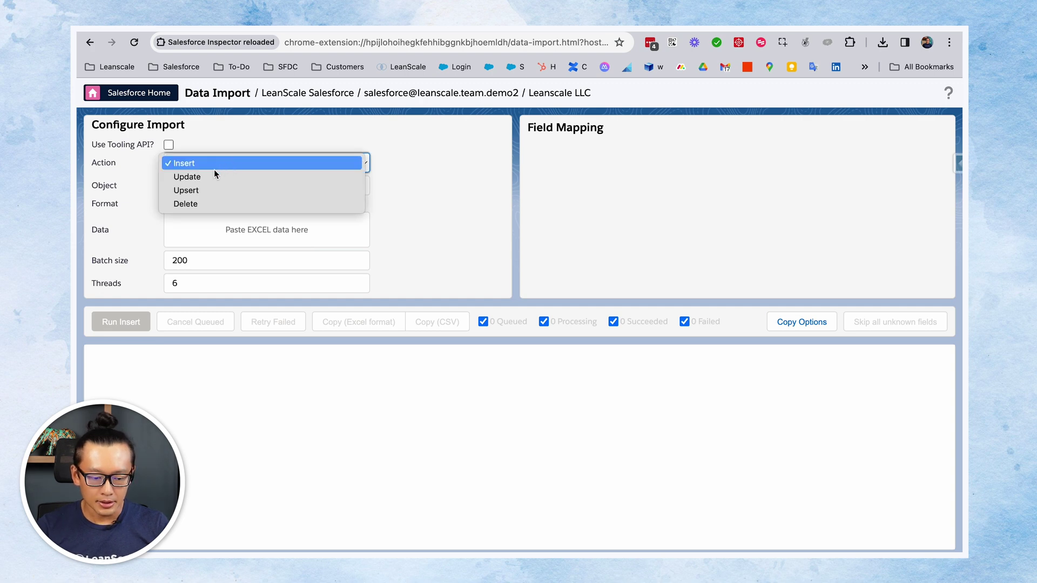
left_click(213, 169)
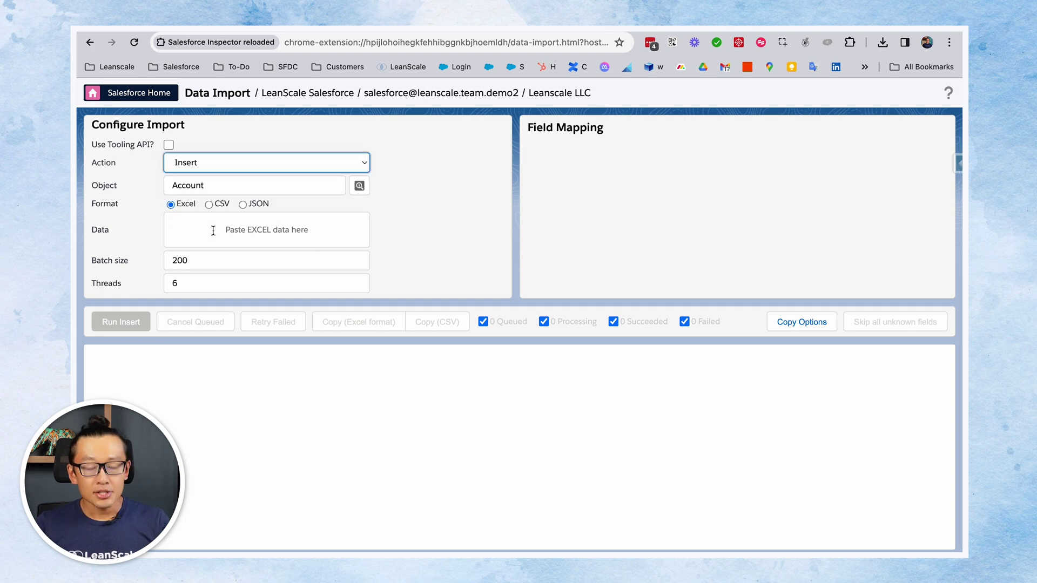
Set the import object to Lead and the data format to CSV.
left_click(236, 168)
left_click(218, 184)
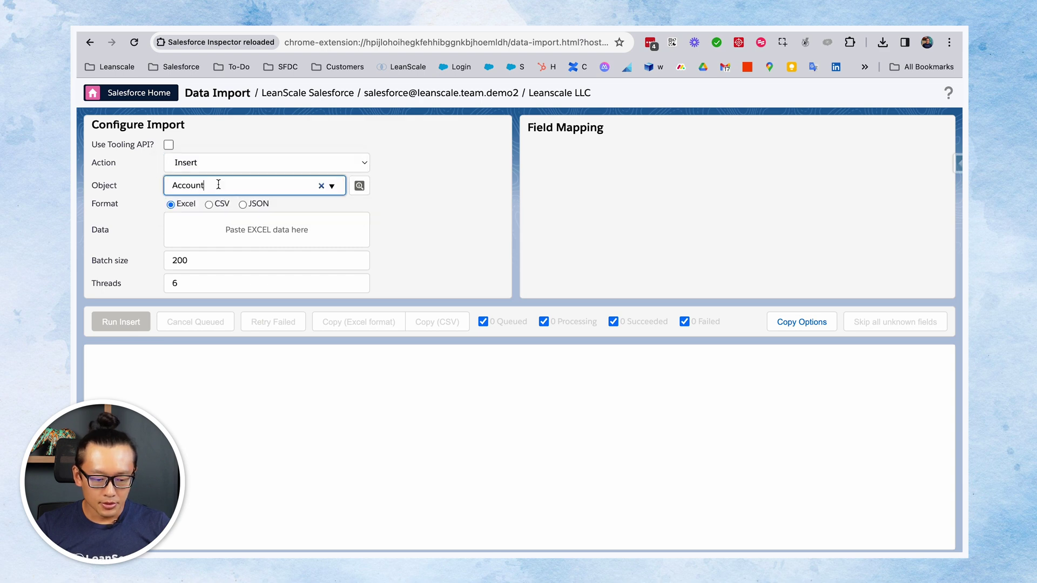
left_click(218, 184)
type("lead")
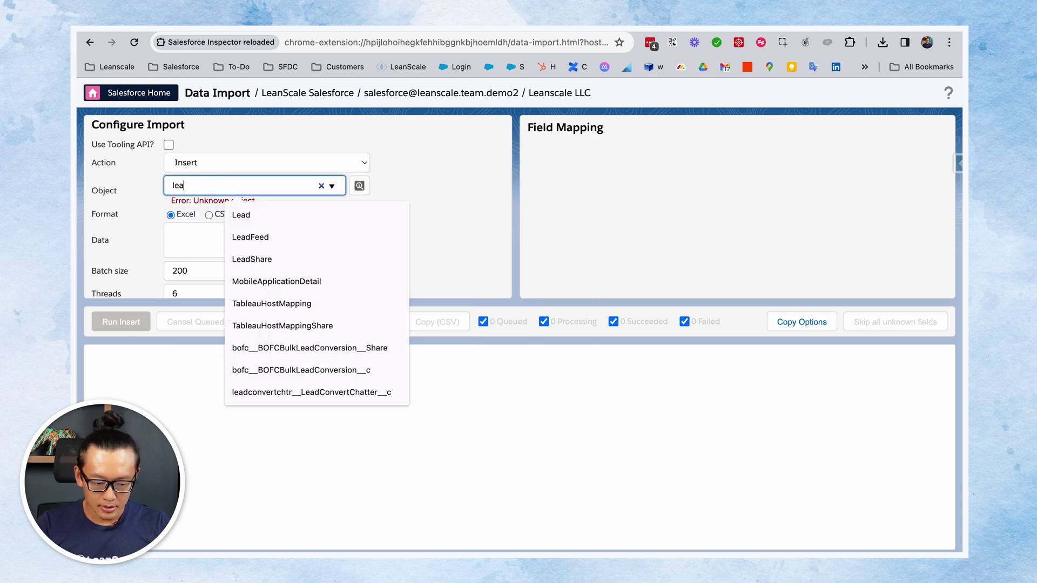
left_click(238, 209)
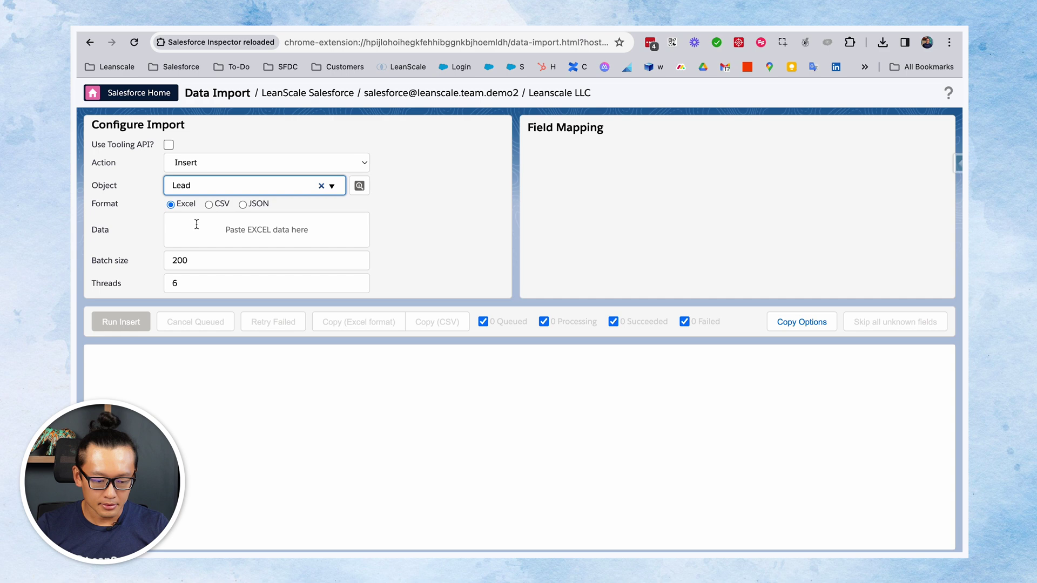
left_click(209, 205)
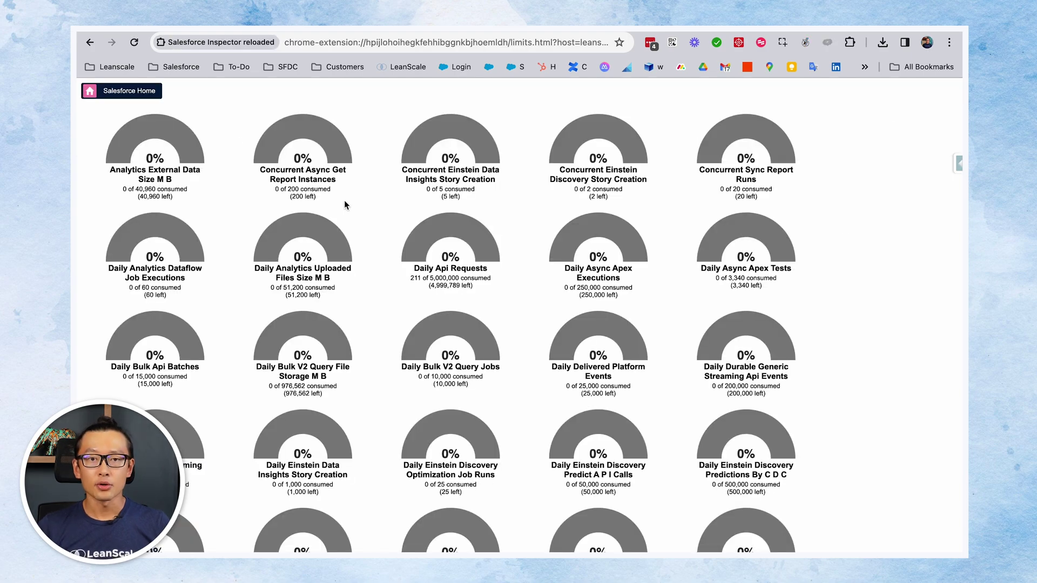
Scroll through the org limit gauges, such as Data Storage and Permission Sets.
scroll(344, 204, "down", 10)
scroll(345, 204, "up", 7)
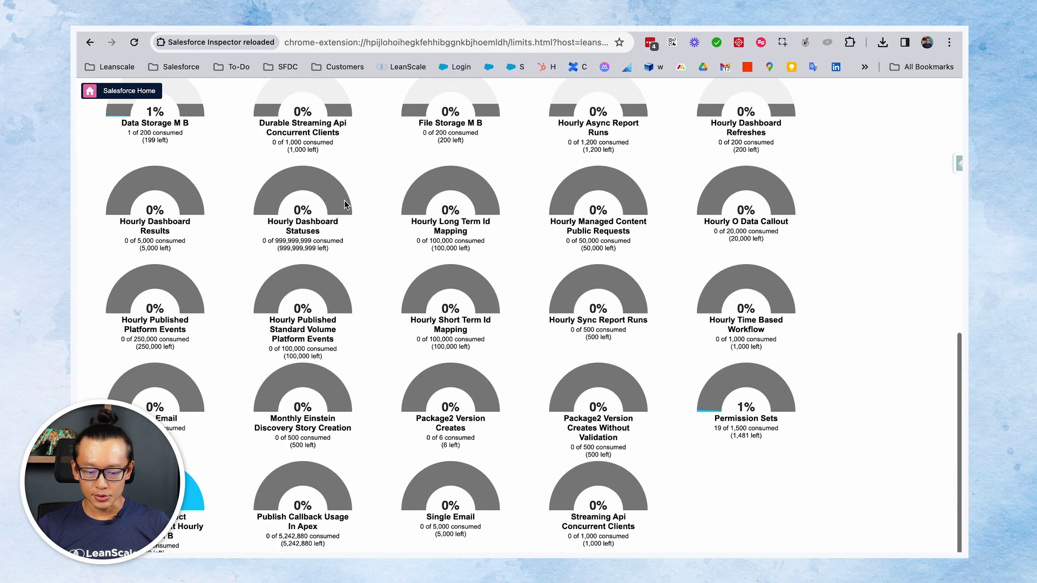
scroll(345, 204, "up", 5)
scroll(344, 204, "down", 12)
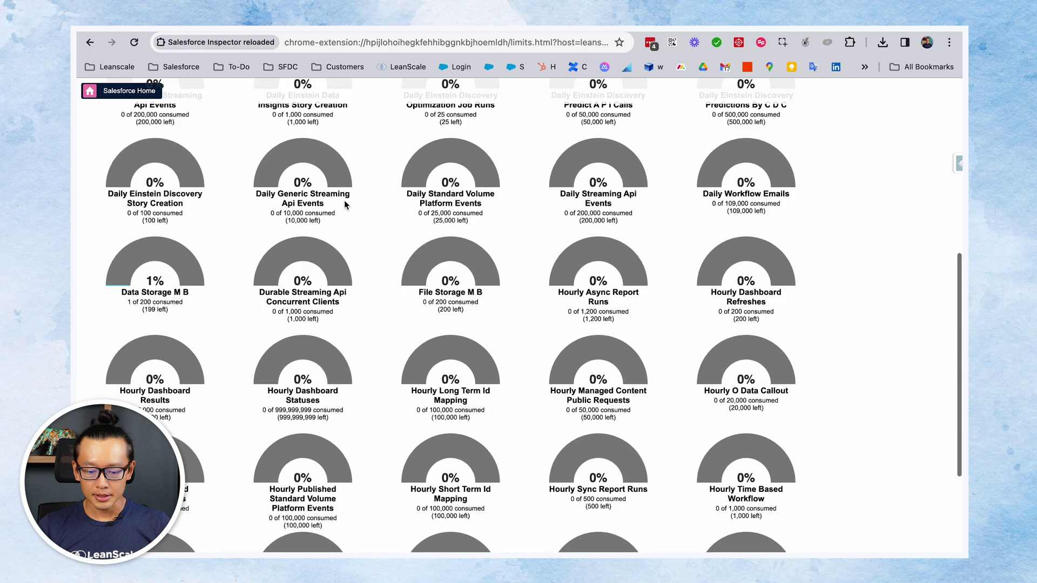